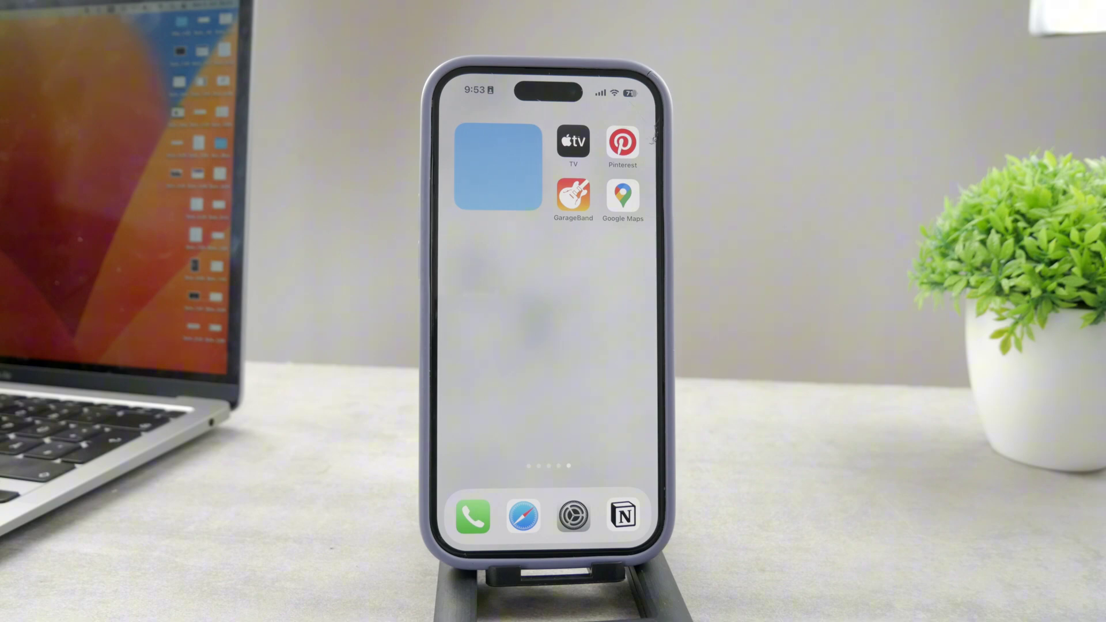
- In the Watch app's Siri settings, turn on Press Digital Crown and confirm Enable Siri
{"action": "left_click_drag", "start_coordinate": [630, 223], "coordinate": [623, 345]}
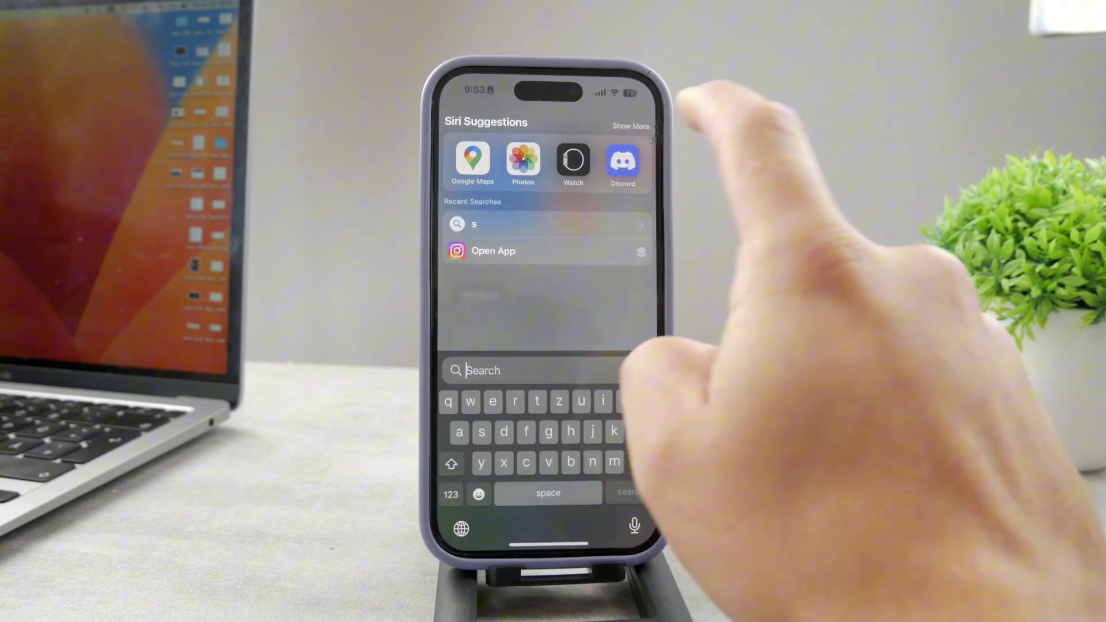
{"action": "left_click", "coordinate": [573, 159]}
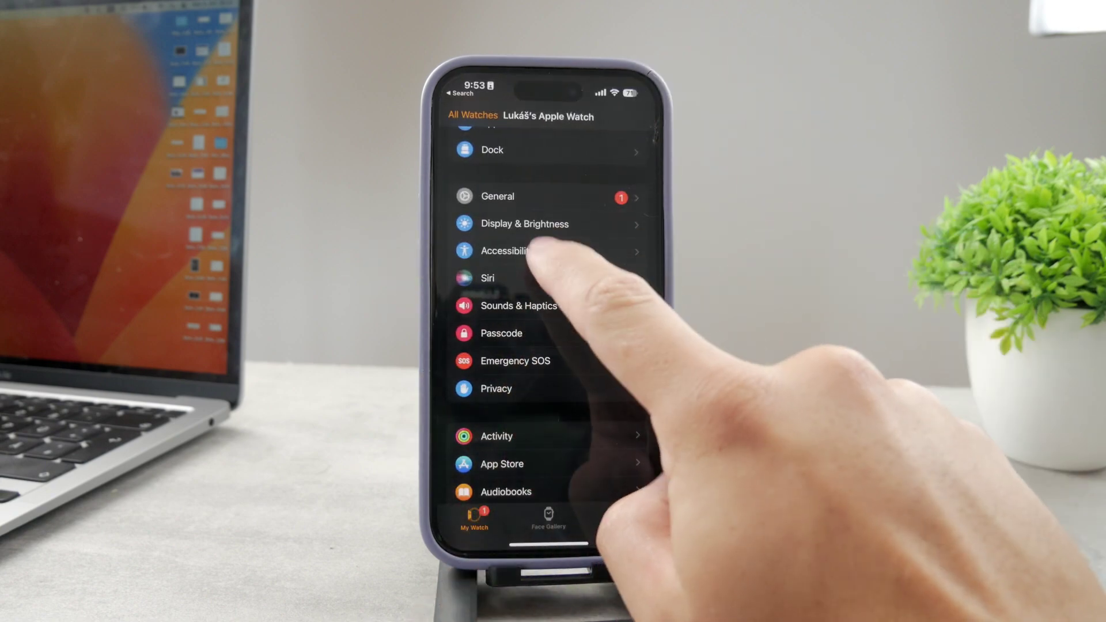
{"action": "left_click", "coordinate": [518, 274]}
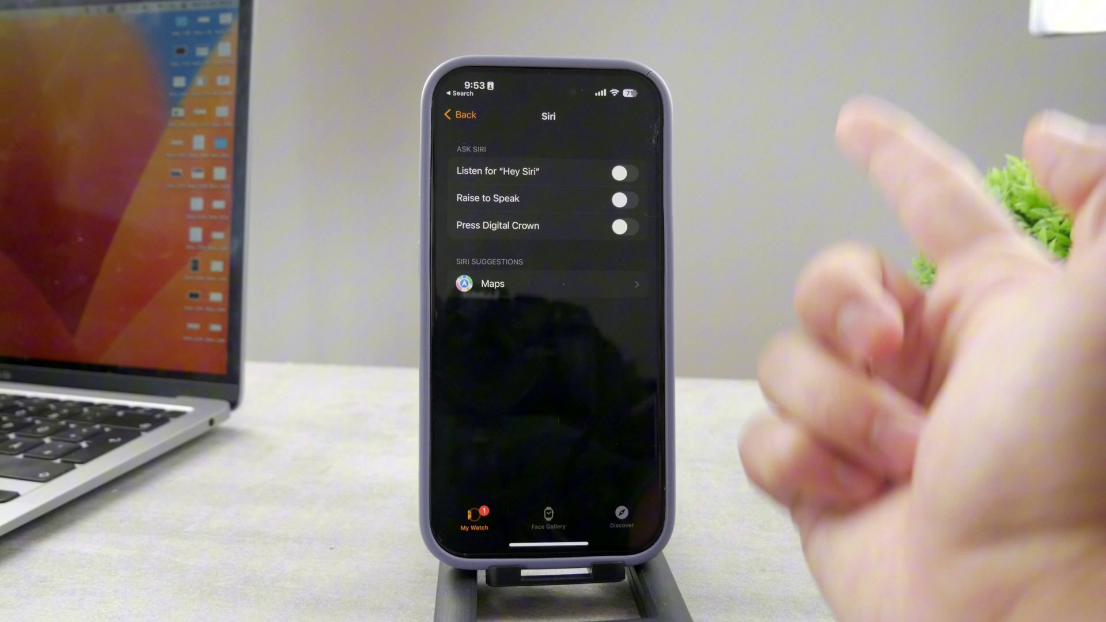
{"action": "left_click", "coordinate": [625, 227]}
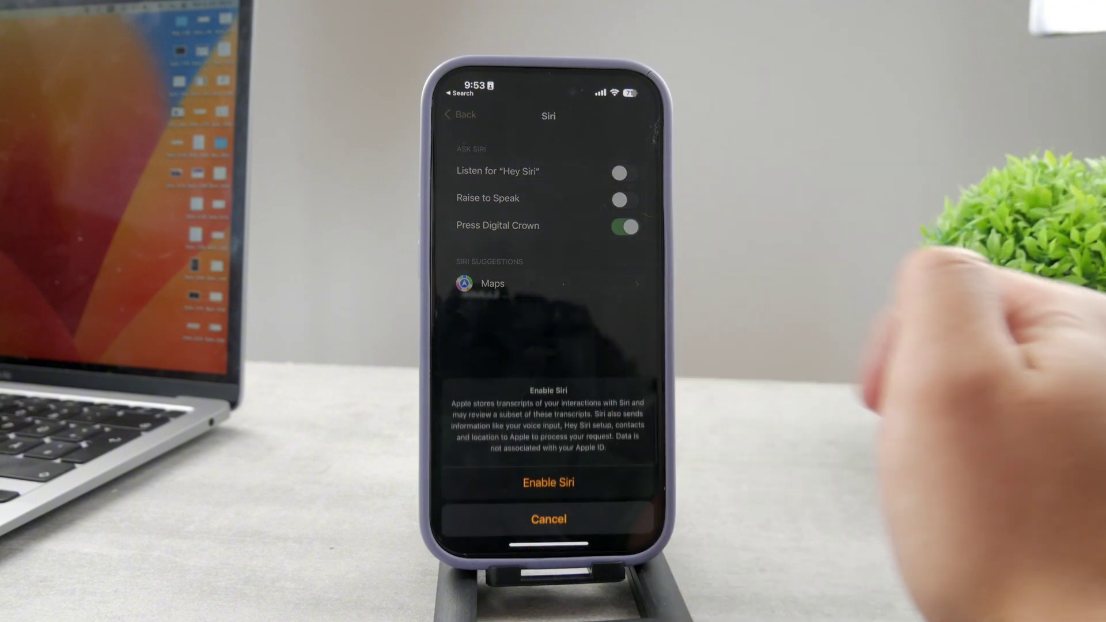
{"action": "left_click", "coordinate": [519, 482]}
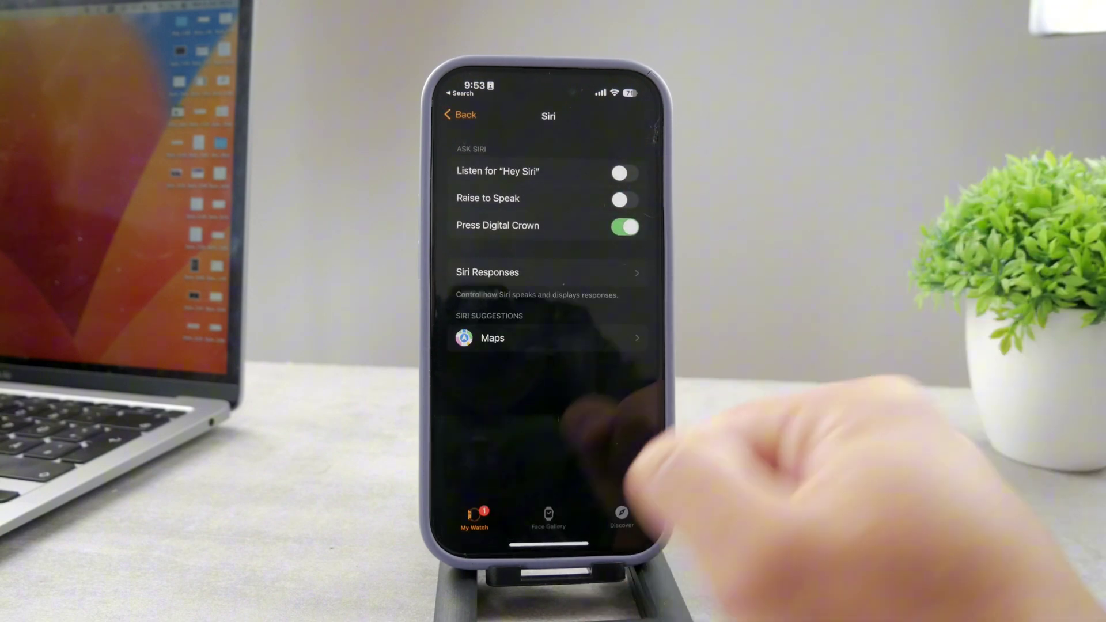